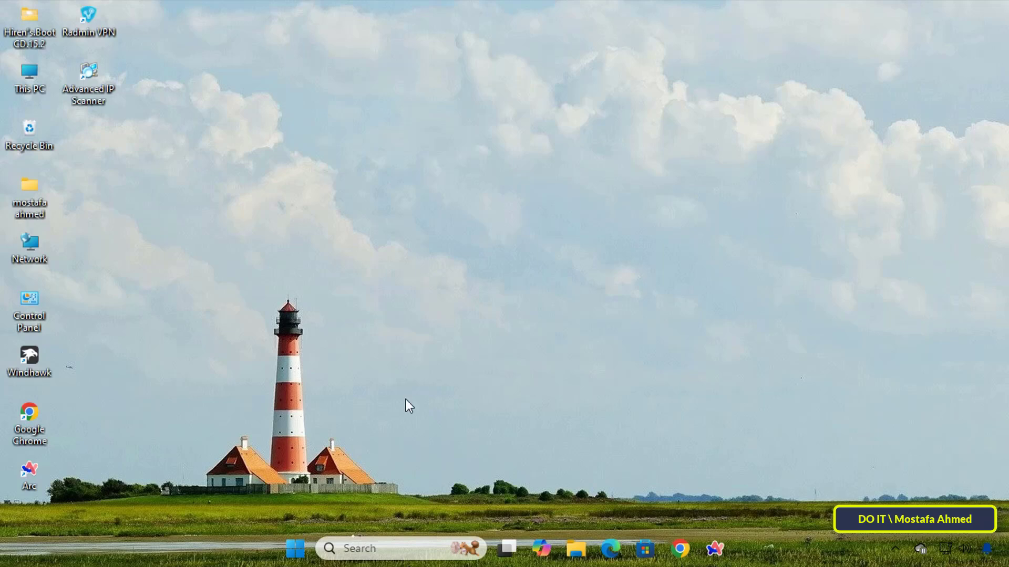
- Open Settings from the Start menu and go to the Windows Update page
{"action": "left_click", "coordinate": [295, 549]}
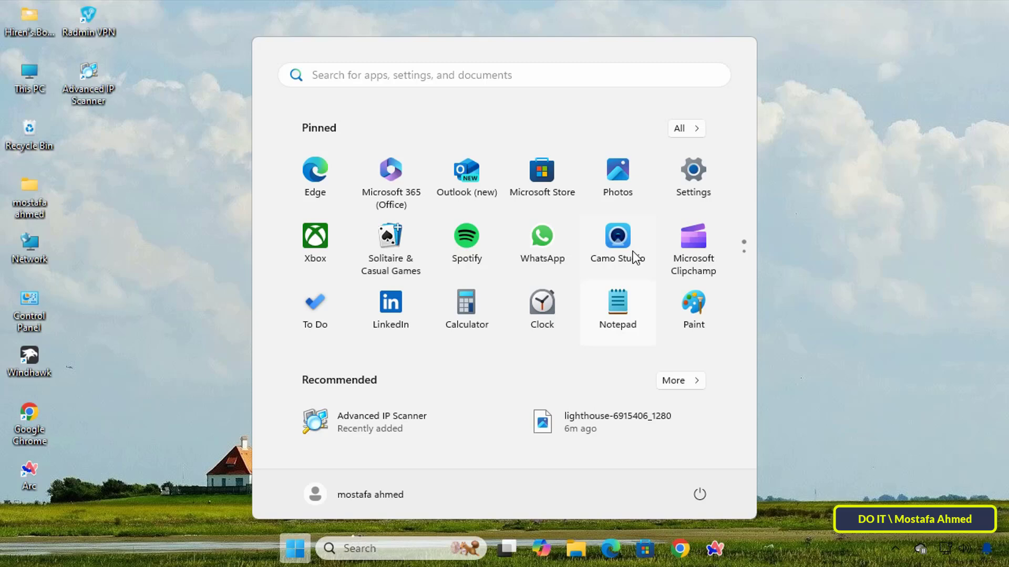
{"action": "left_click", "coordinate": [694, 181]}
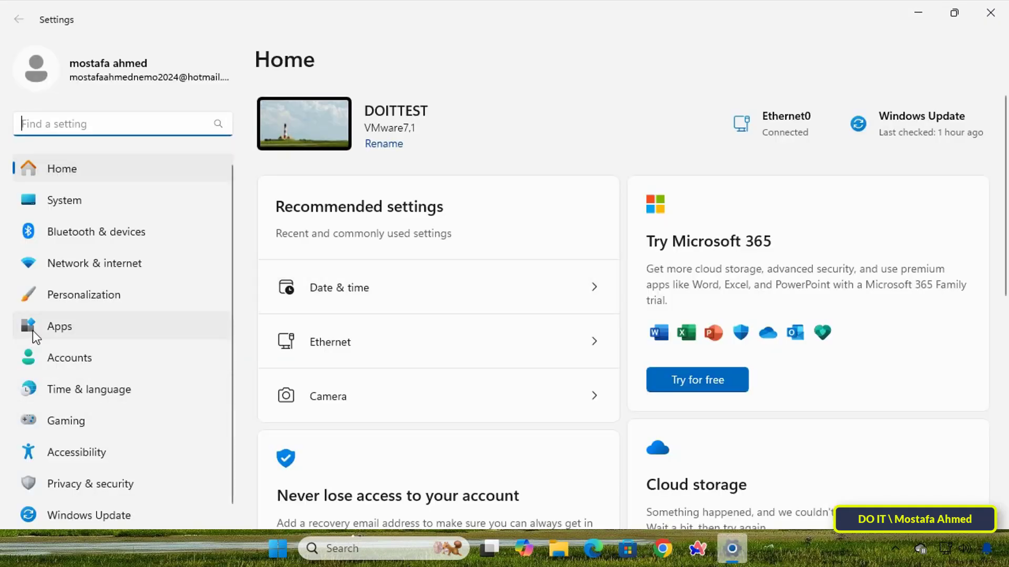
{"action": "scroll", "coordinate": [70, 327], "scroll_direction": "down", "scroll_amount": 1}
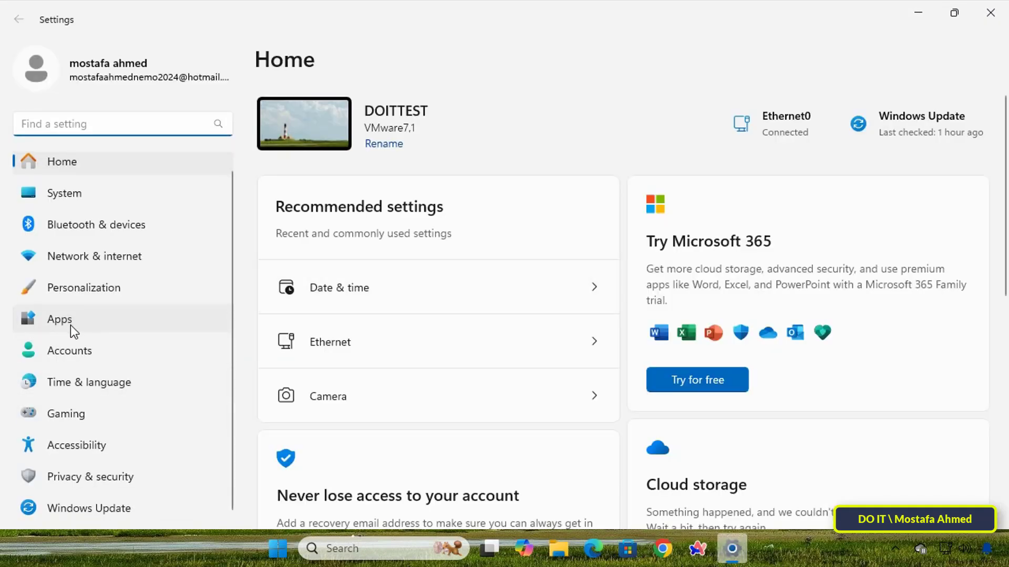
{"action": "left_click", "coordinate": [150, 511]}
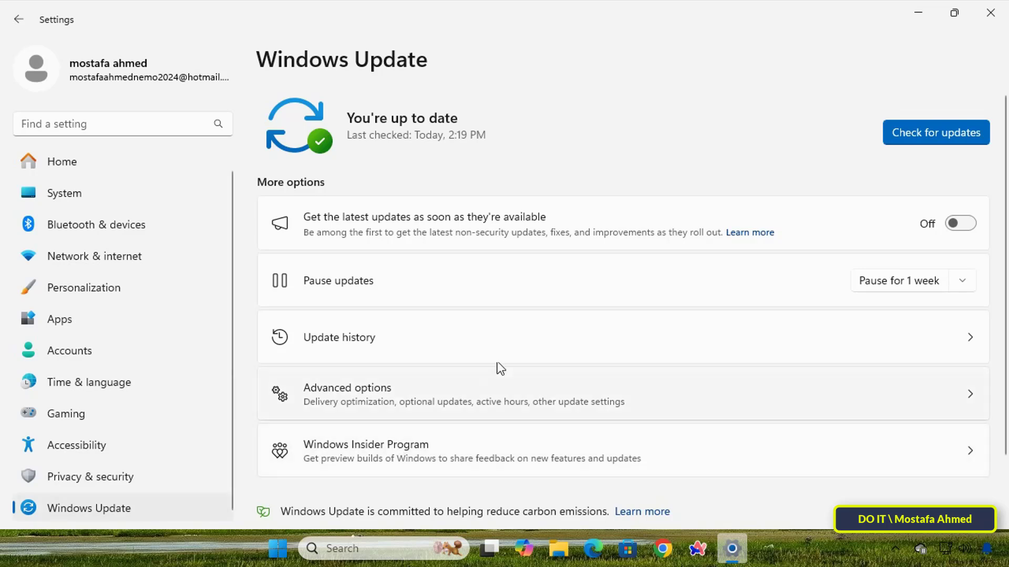
- Show Update history and expand Quality Updates to list all eight updates
{"action": "left_click", "coordinate": [523, 350]}
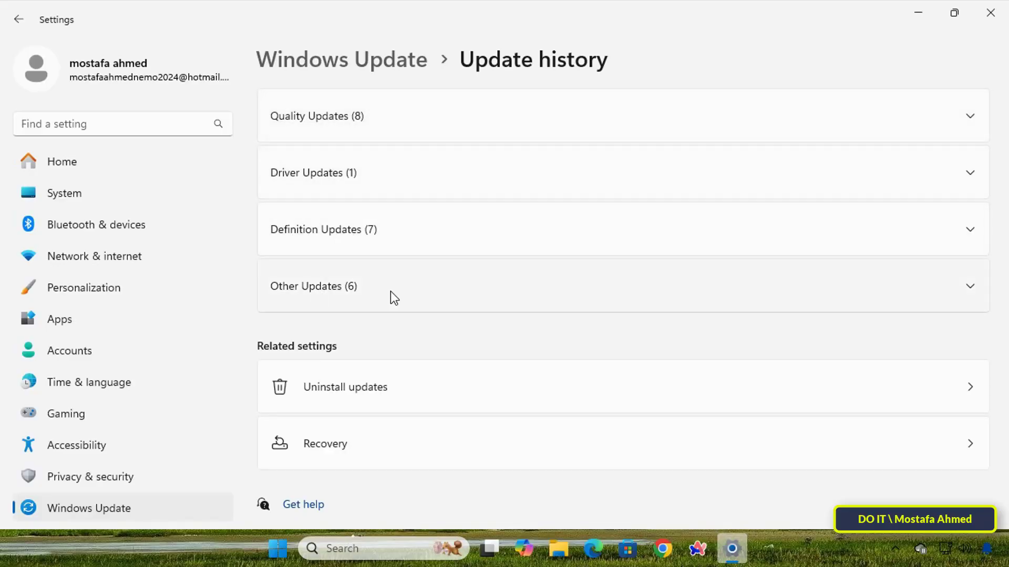
{"action": "left_click", "coordinate": [976, 118]}
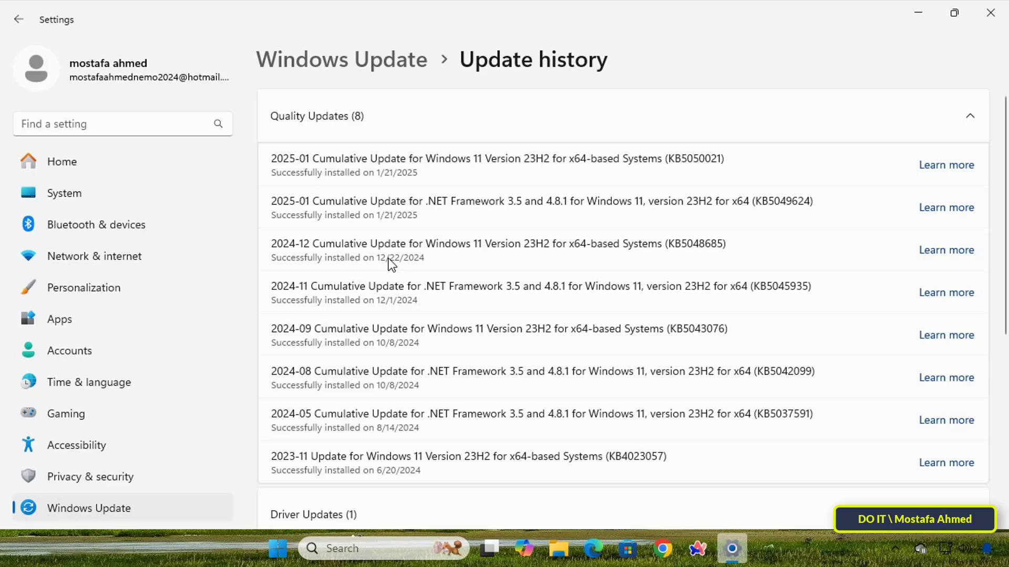
{"action": "scroll", "coordinate": [409, 276], "scroll_direction": "down", "scroll_amount": 2}
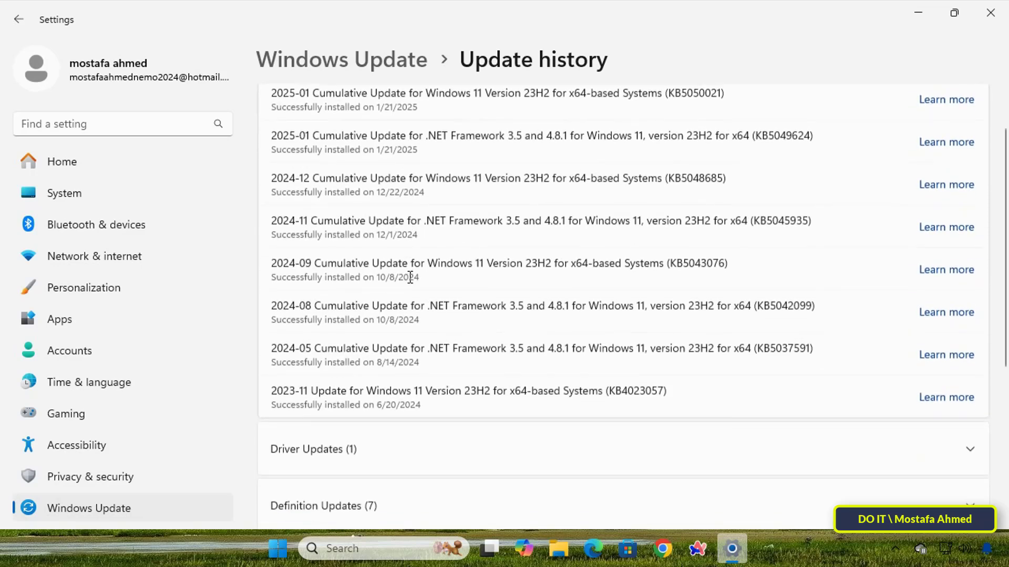
{"action": "scroll", "coordinate": [965, 166], "scroll_direction": "up", "scroll_amount": 2}
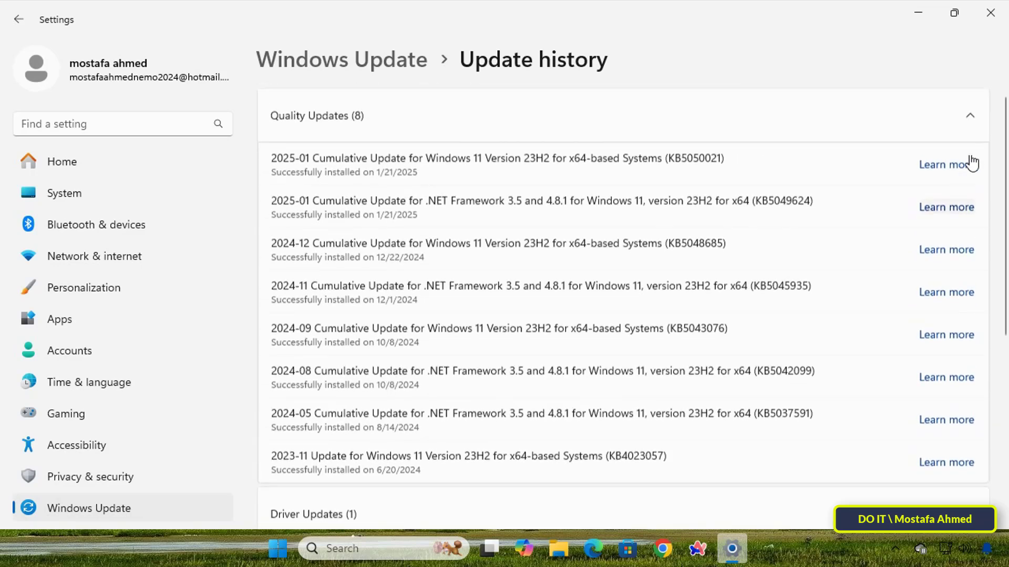
- Check the one Driver and seven Definition updates, collapsing Quality, Driver and Definition Updates afterwards
{"action": "left_click", "coordinate": [973, 113]}
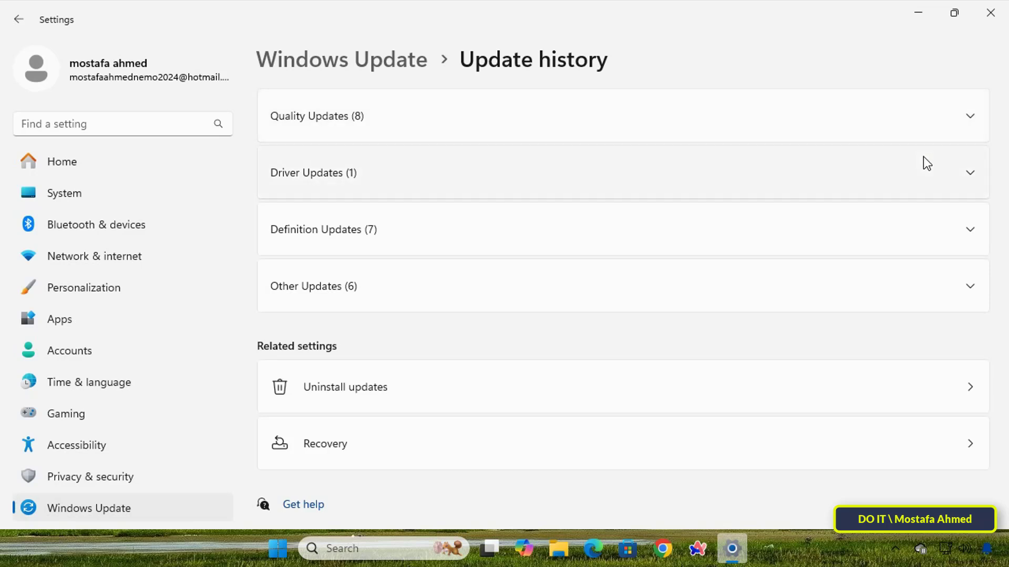
{"action": "left_click", "coordinate": [968, 173]}
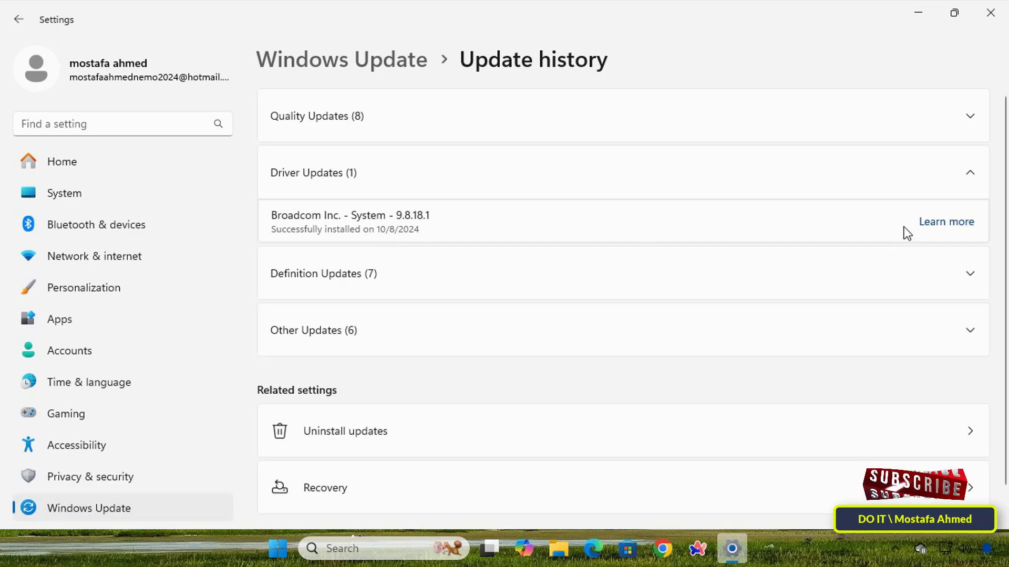
{"action": "left_click", "coordinate": [968, 174]}
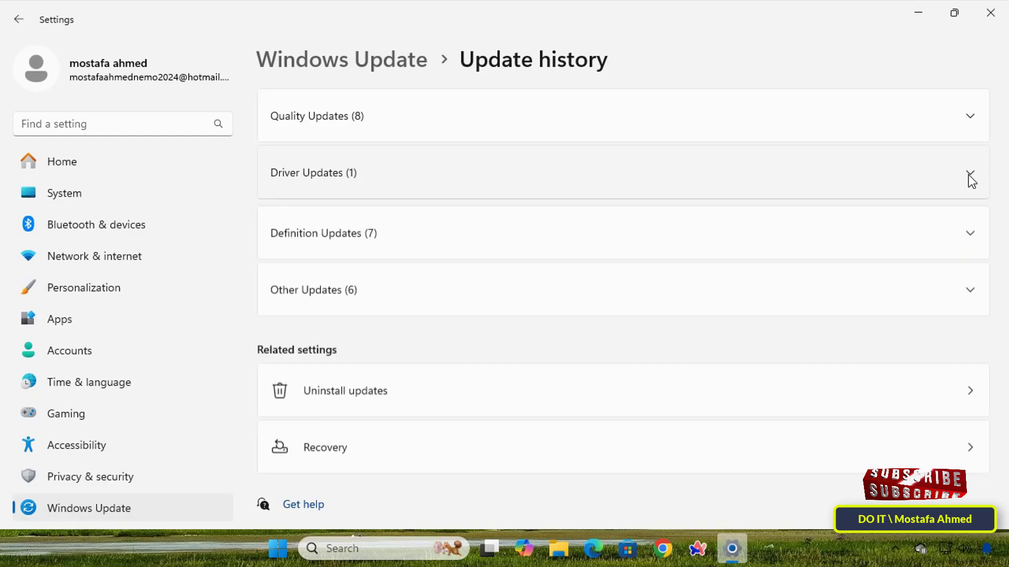
{"action": "left_click", "coordinate": [934, 235]}
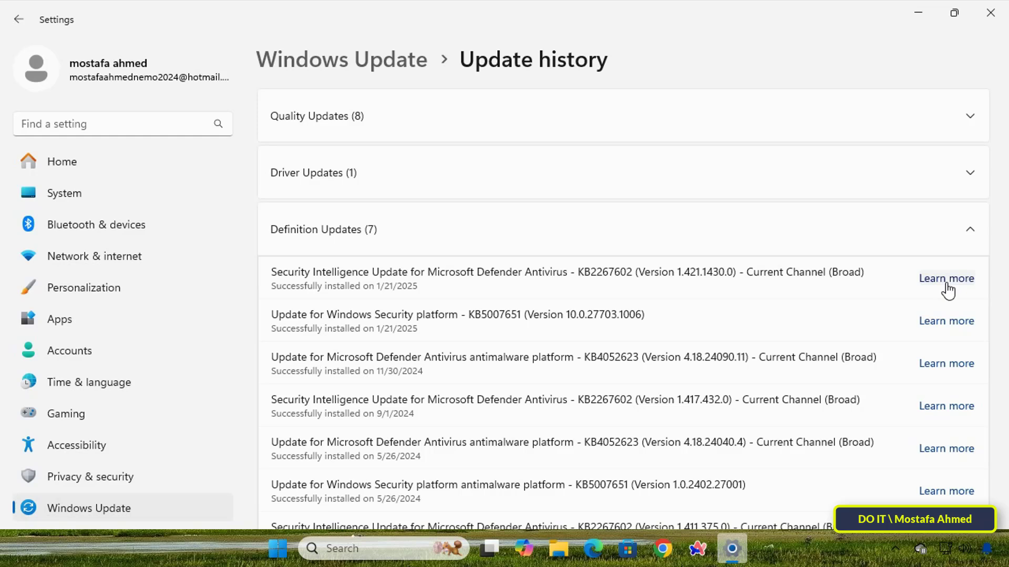
{"action": "left_click", "coordinate": [973, 231]}
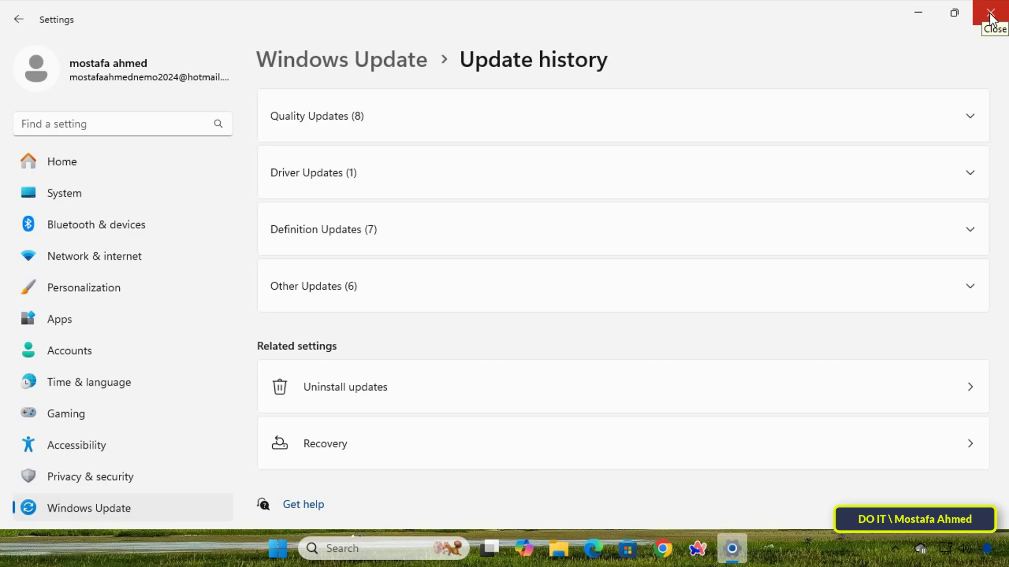
- Close Settings and launch Command Prompt as administrator, accepting the UAC prompt
{"action": "left_click", "coordinate": [992, 19]}
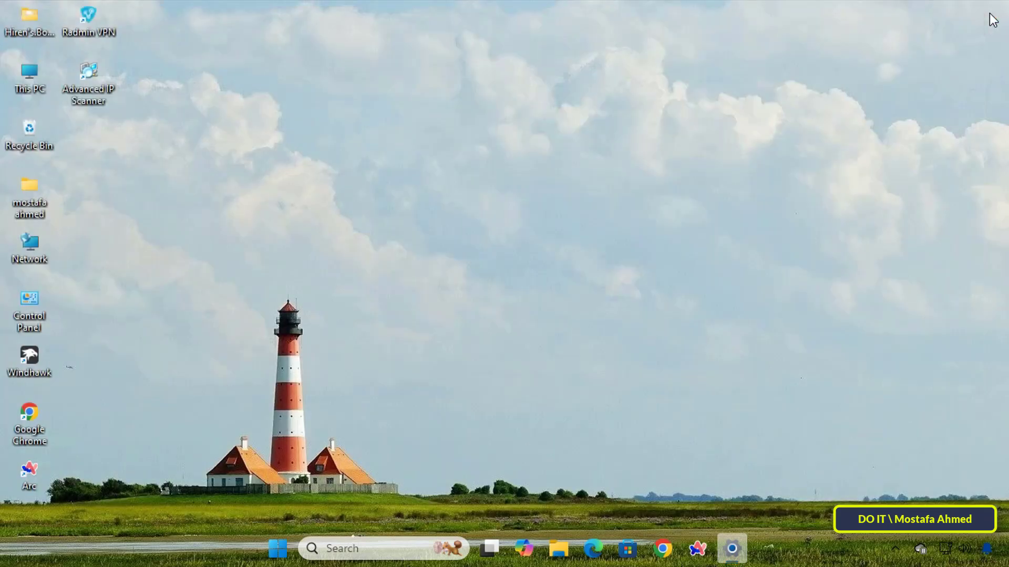
{"action": "left_click", "coordinate": [444, 554]}
{"action": "type", "text": "command "}
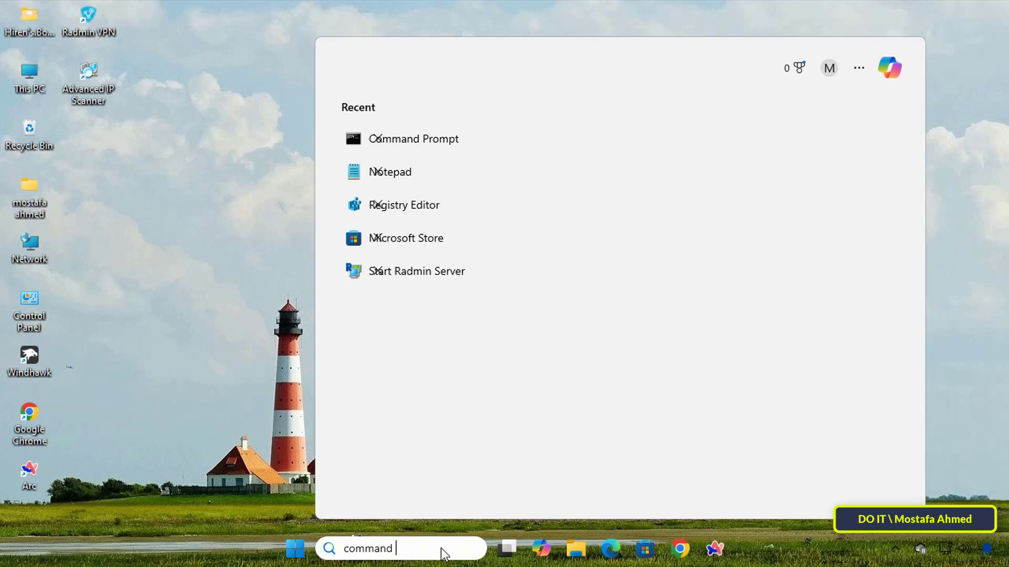
{"action": "type", "text": "prom"}
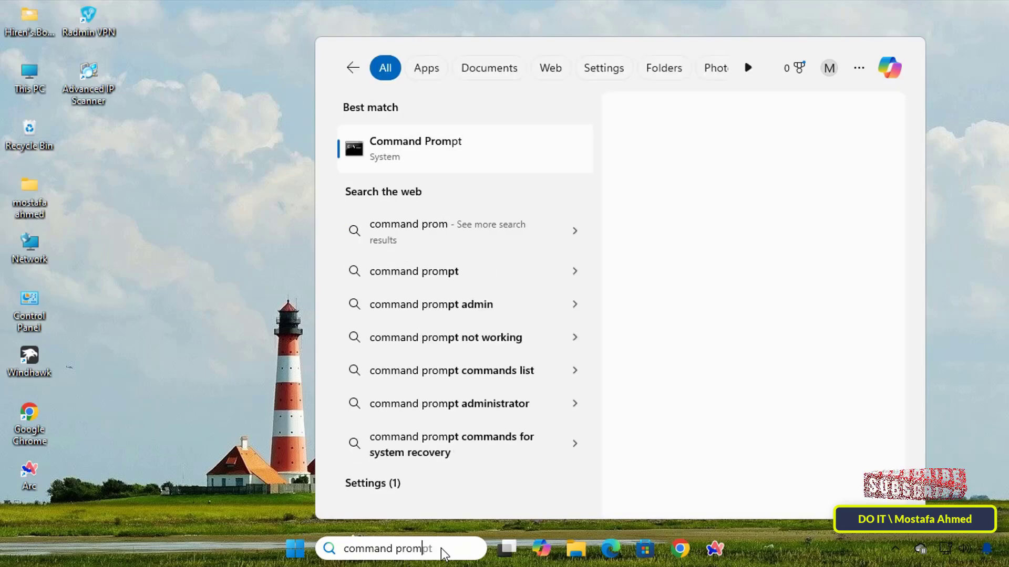
{"action": "type", "text": "pt"}
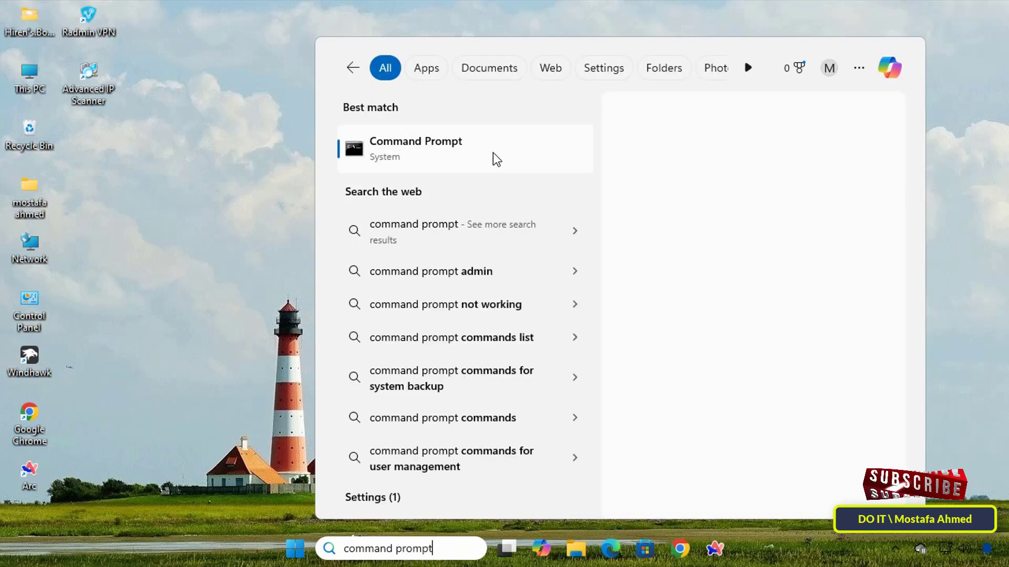
{"action": "left_click", "coordinate": [656, 287]}
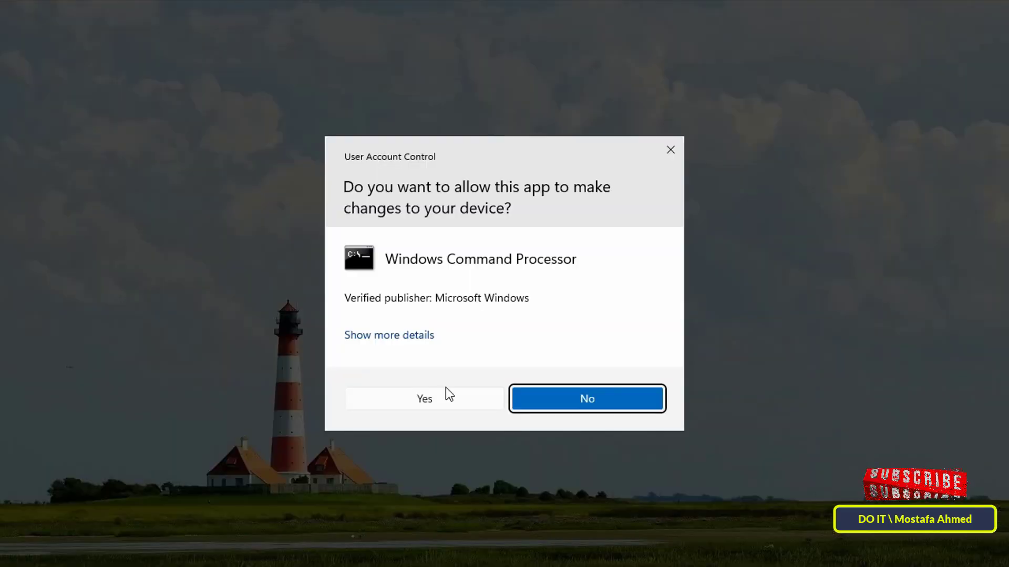
{"action": "left_click", "coordinate": [445, 393]}
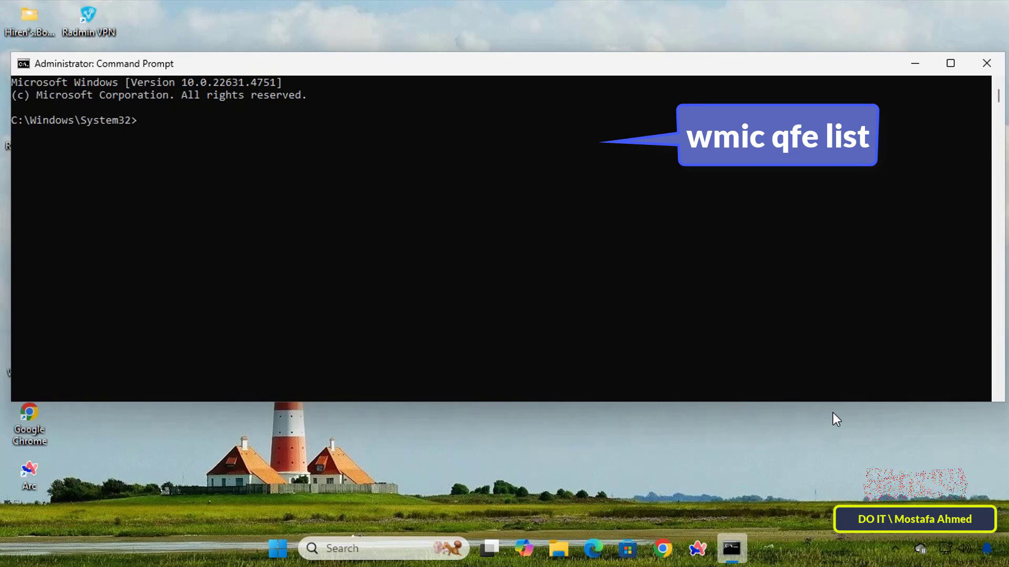
{"action": "type", "text": "wmic"}
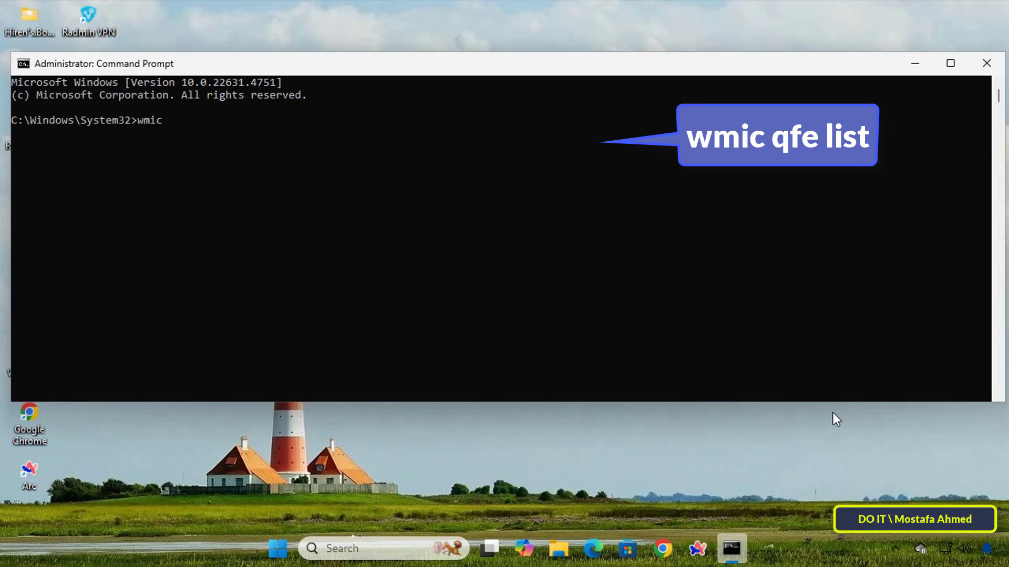
{"action": "type", "text": " q"}
{"action": "type", "text": "fe "}
{"action": "type", "text": "list"}
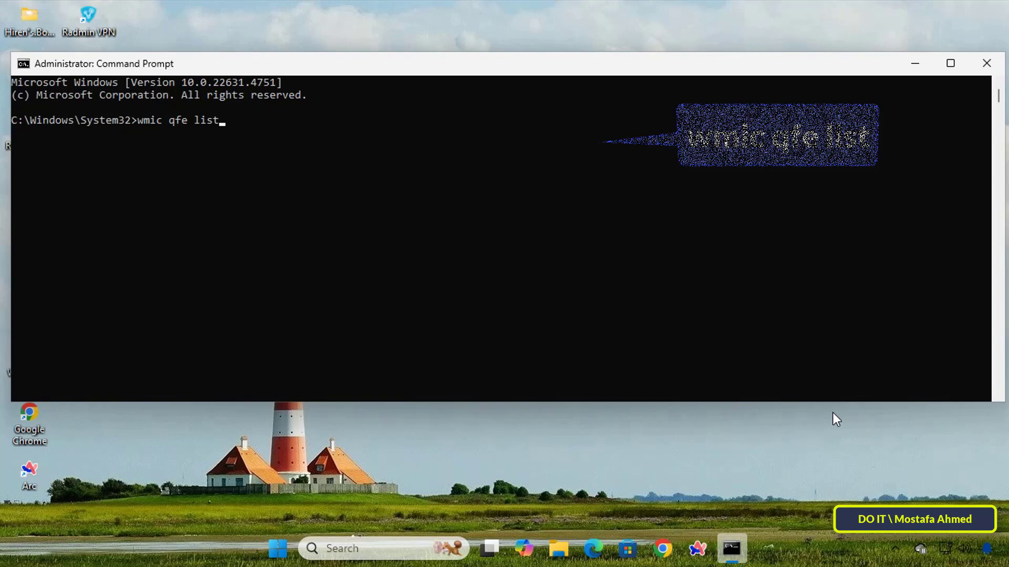
- Run wmic qfe list and select the Security Update text and KB5049624 ID in the output
{"action": "key", "text": "Return"}
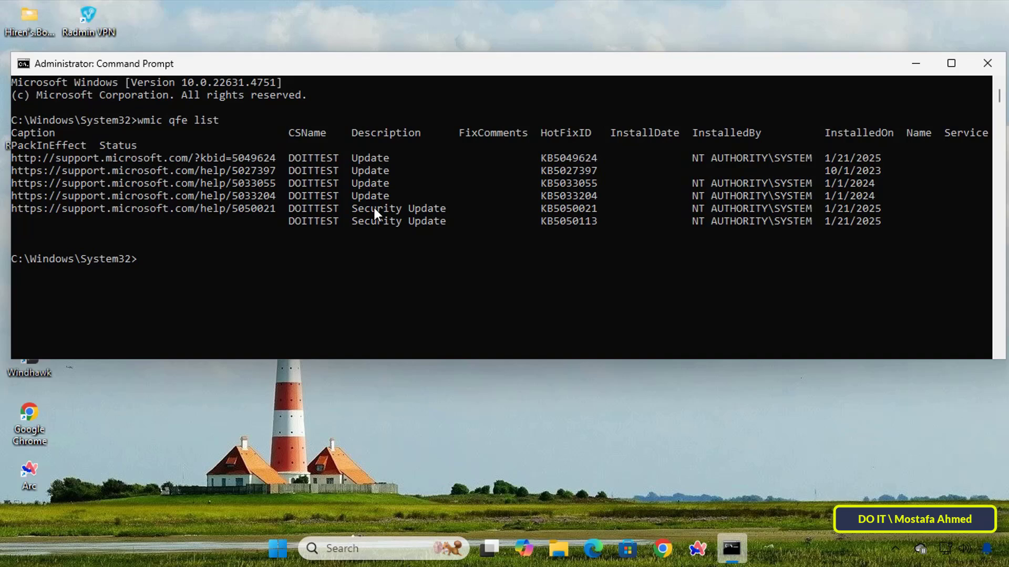
{"action": "left_click_drag", "start_coordinate": [359, 211], "coordinate": [440, 214]}
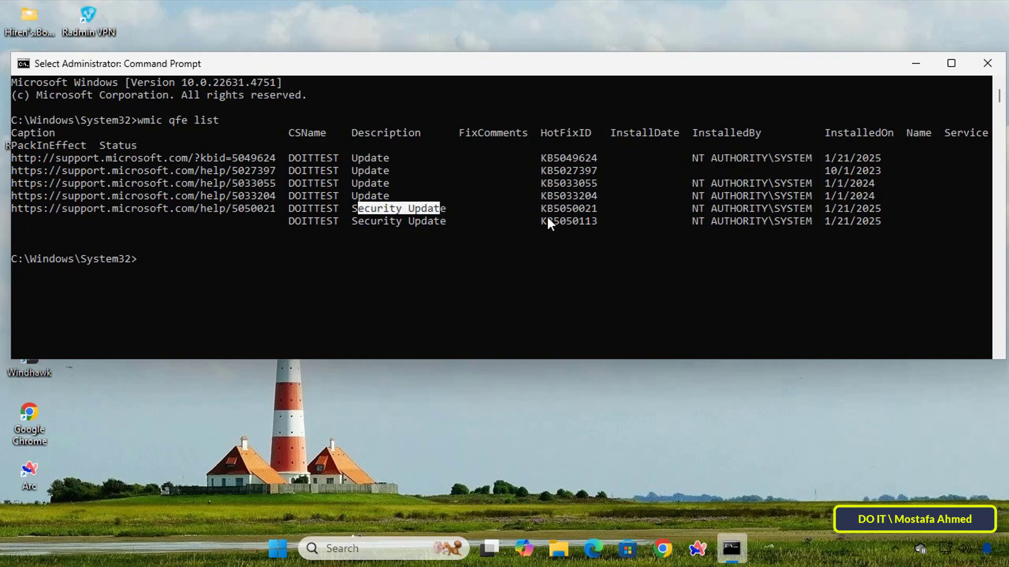
{"action": "left_click", "coordinate": [442, 395]}
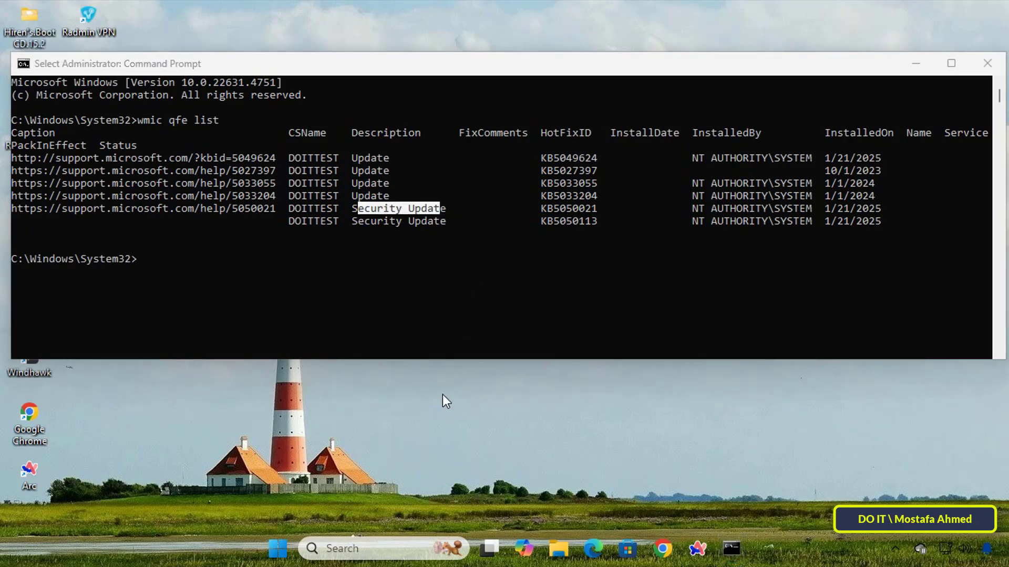
{"action": "left_click", "coordinate": [126, 164]}
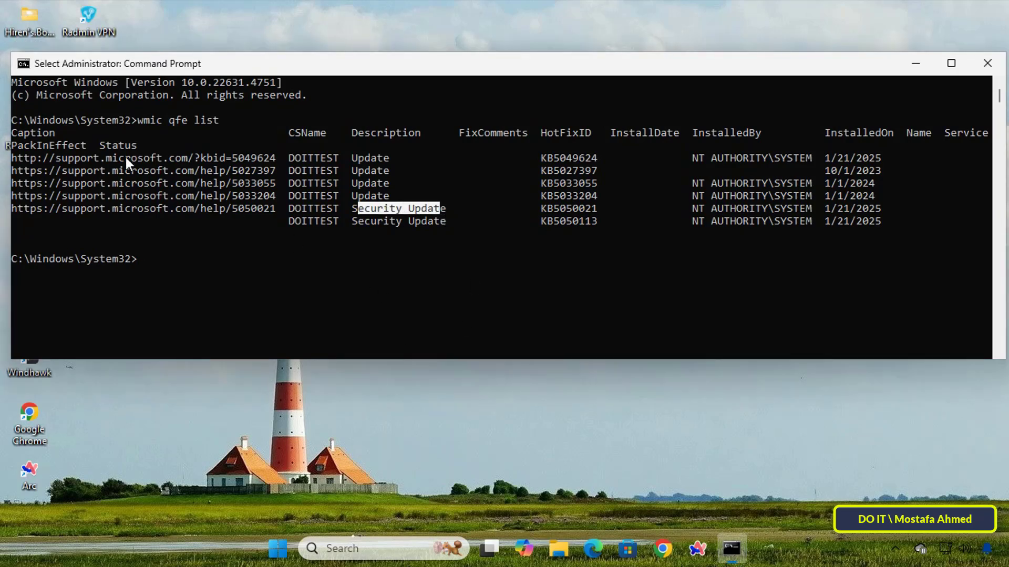
{"action": "left_click", "coordinate": [544, 158]}
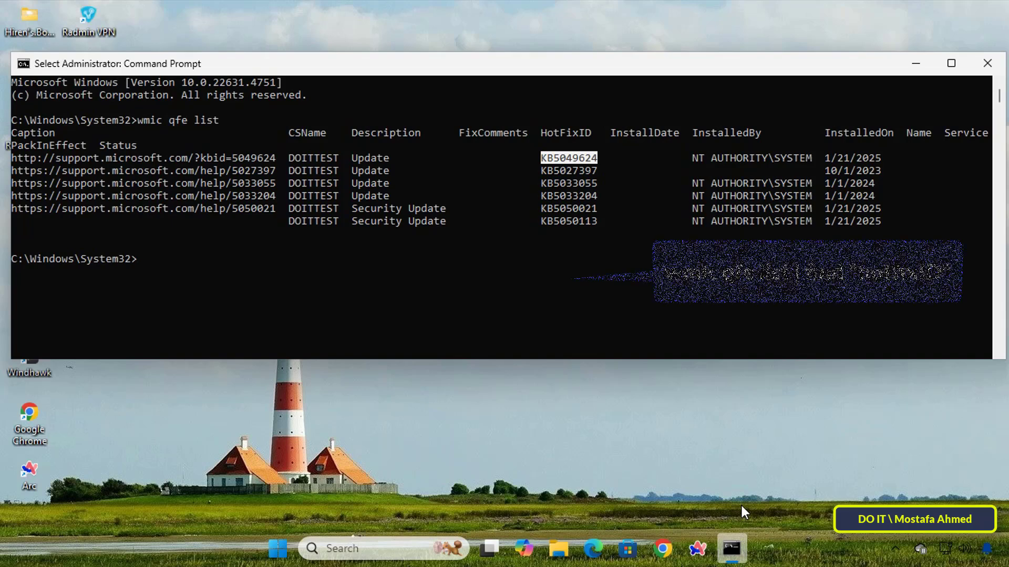
{"action": "key", "text": "Escape"}
{"action": "type", "text": "wmic qfe list "}
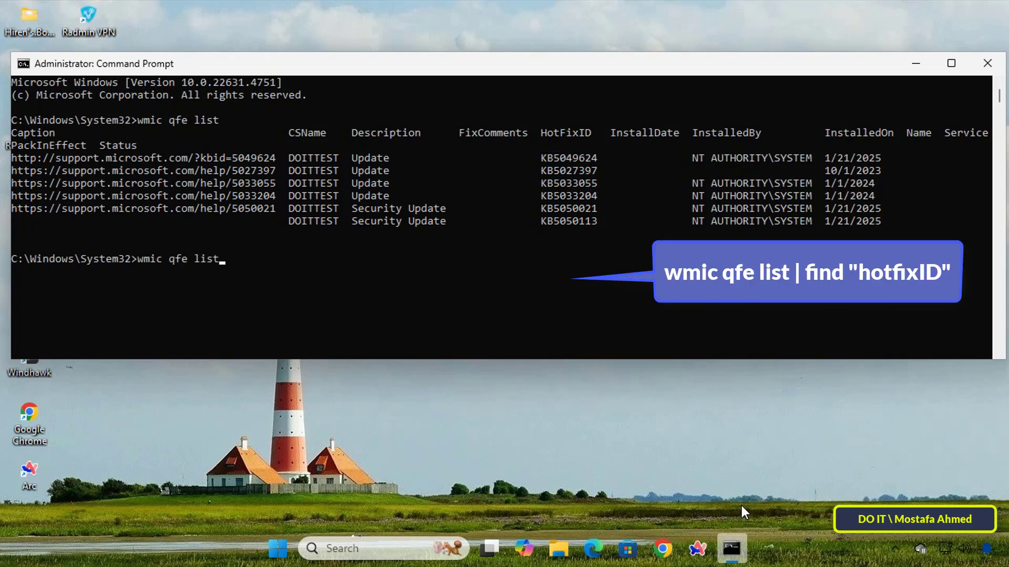
{"action": "type", "text": "| "}
{"action": "type", "text": "find\""}
{"action": "type", "text": "KB"}
{"action": "type", "text": "5049"}
{"action": "type", "text": "624"}
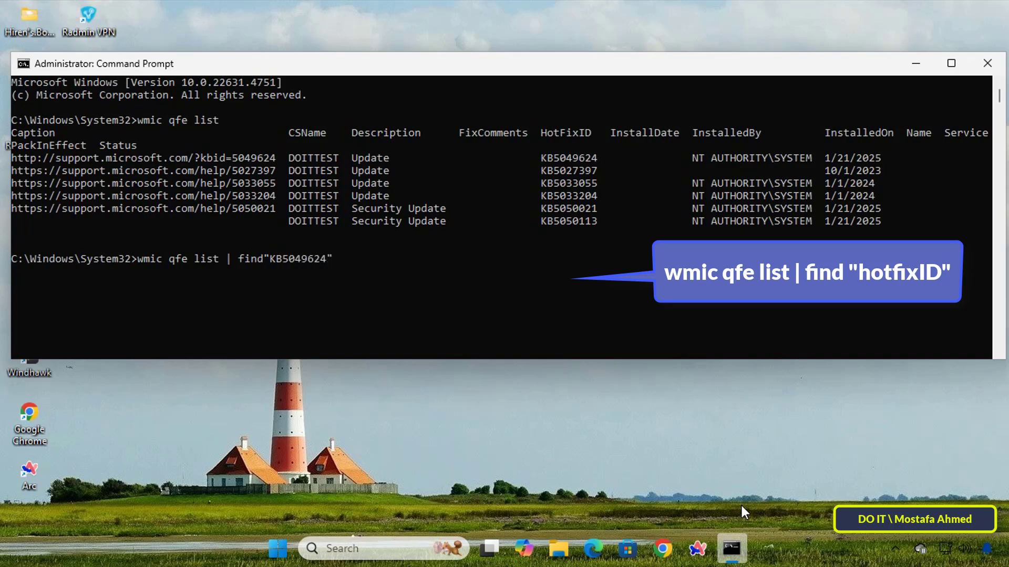
- Filter the list with find "KB5049624", adding the missing space before the quote
{"action": "key", "text": "Return"}
{"action": "type", "text": "wmic qfe list | find\"KB5"}
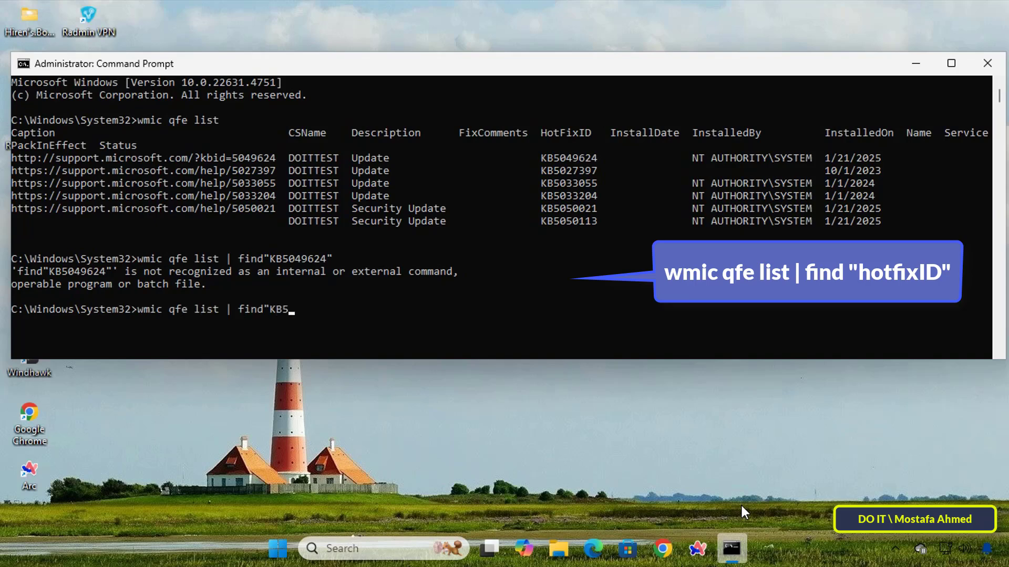
{"action": "type", "text": "04"}
{"action": "type", "text": "9624"}
{"action": "type", "text": "\""}
{"action": "key", "text": "Left"}
{"action": "key", "text": "Left"}
{"action": "key", "text": "Left"}
{"action": "key", "text": "Return"}
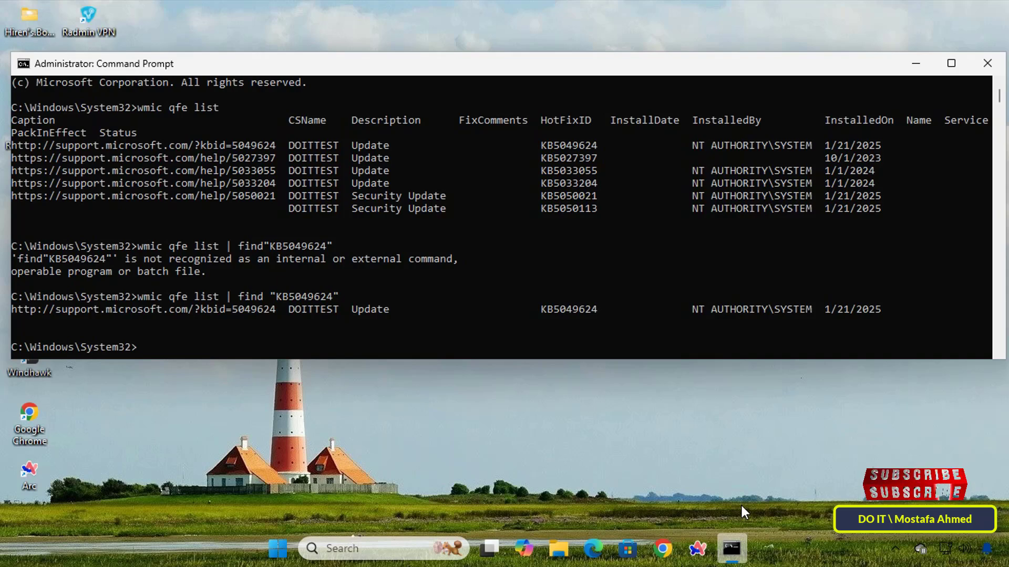
- Mark KB5049624's install date, close Command Prompt, and launch Windows PowerShell from search
{"action": "double_click", "coordinate": [851, 309]}
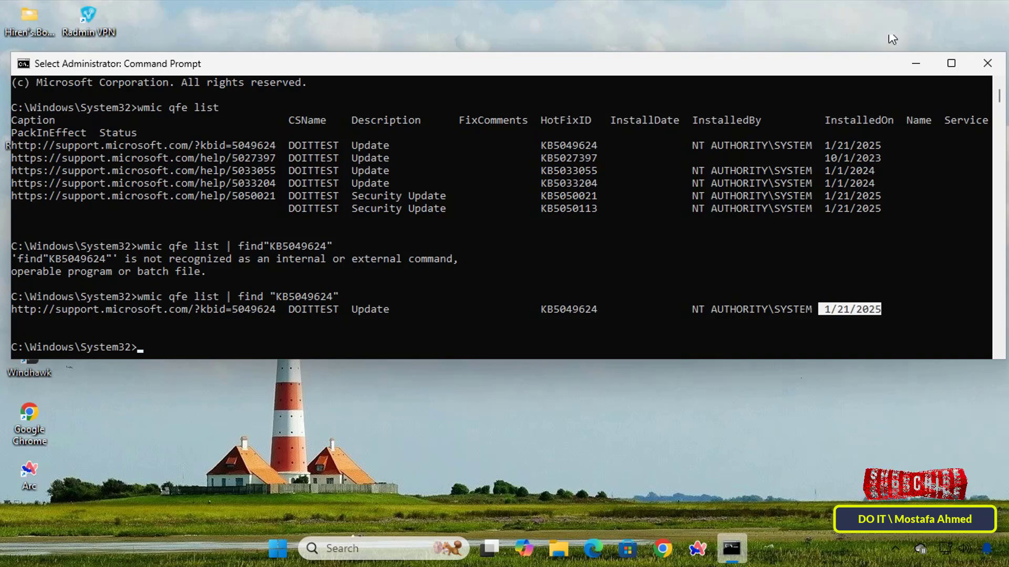
{"action": "left_click", "coordinate": [987, 63]}
{"action": "left_click", "coordinate": [374, 549]}
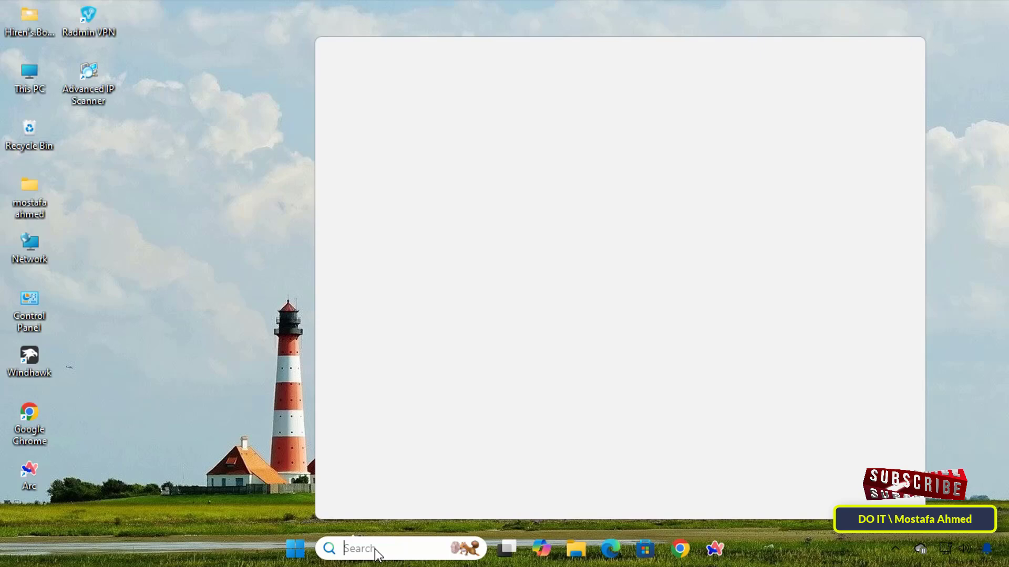
{"action": "type", "text": "powershe"}
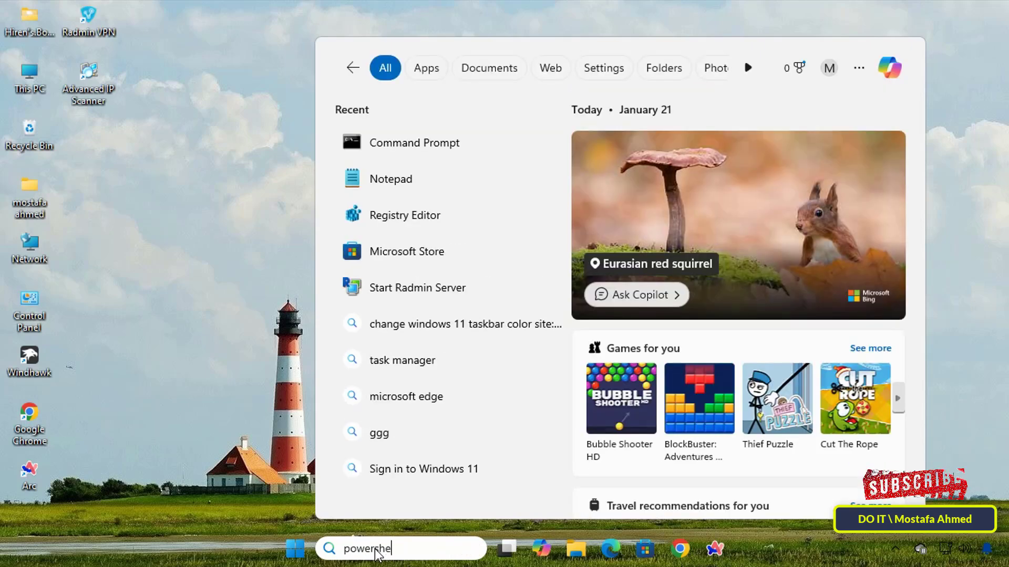
{"action": "type", "text": "ll"}
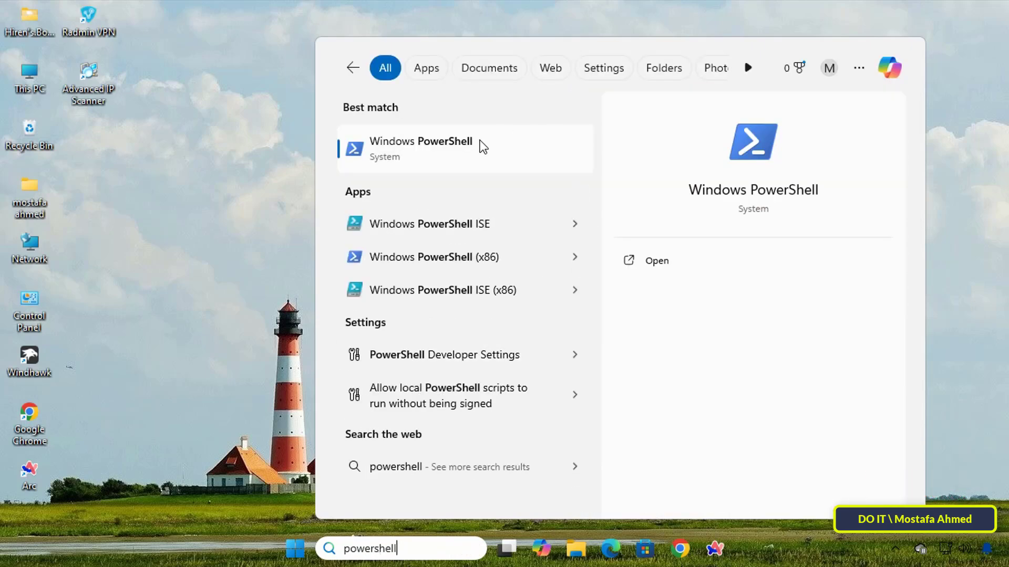
{"action": "left_click", "coordinate": [480, 145]}
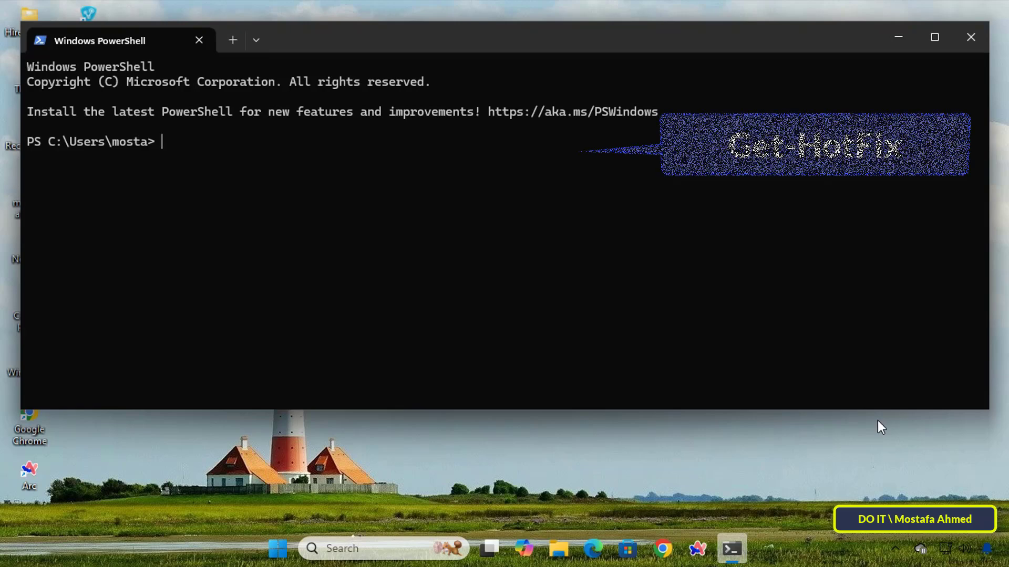
{"action": "type", "text": "Ge"}
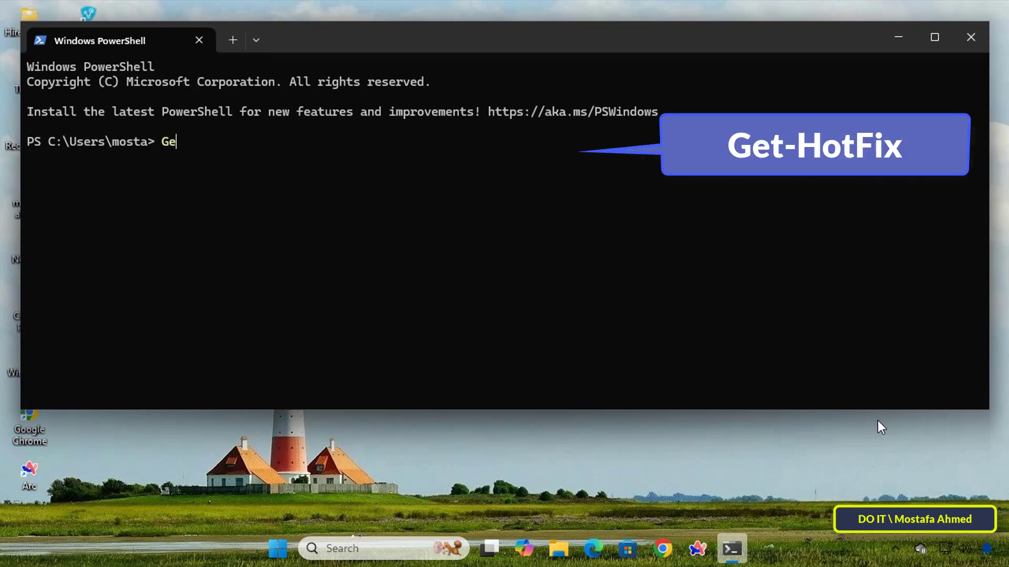
{"action": "type", "text": "t-"}
{"action": "type", "text": "Ho"}
{"action": "type", "text": "tfi"}
{"action": "type", "text": "x"}
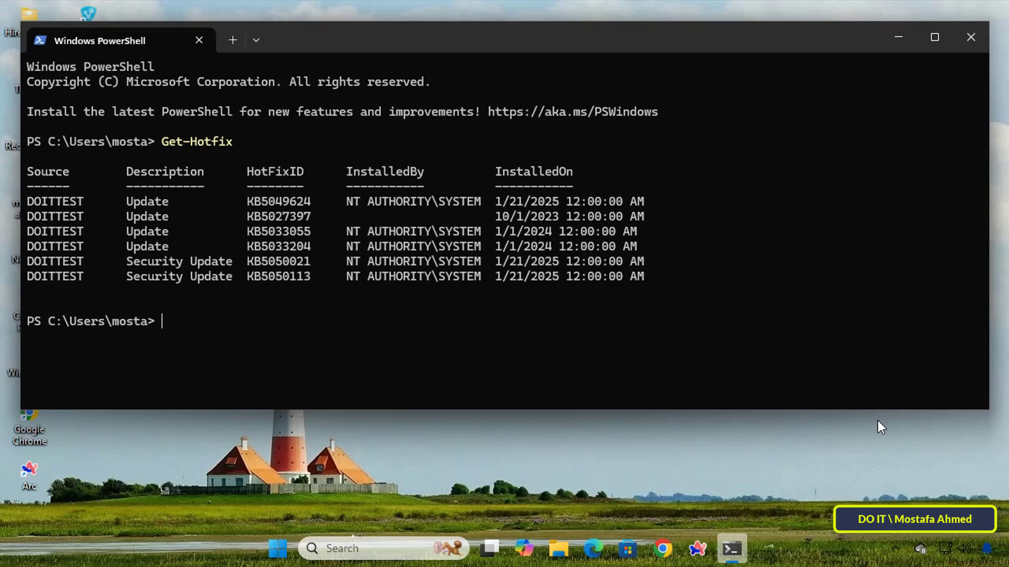
{"action": "type", "text": "("}
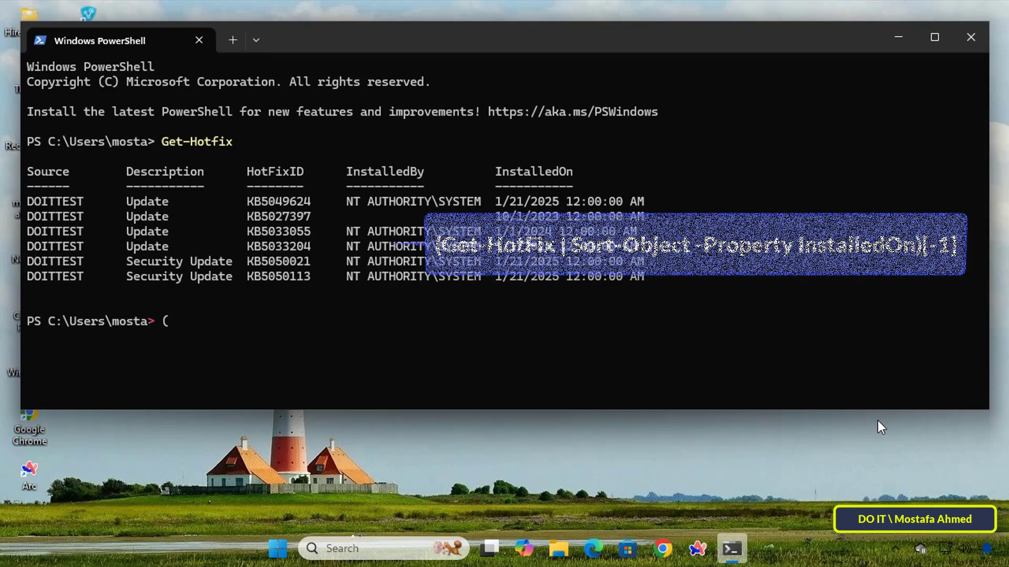
{"action": "type", "text": "get-hot"}
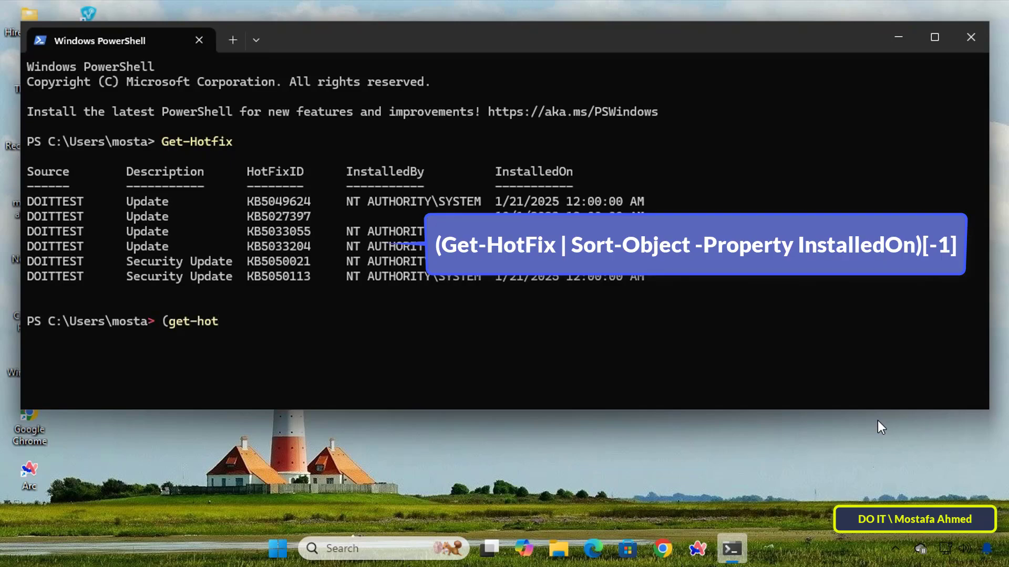
{"action": "type", "text": "fix |"}
{"action": "type", "text": " sort-ob"}
{"action": "type", "text": "ject -pro"}
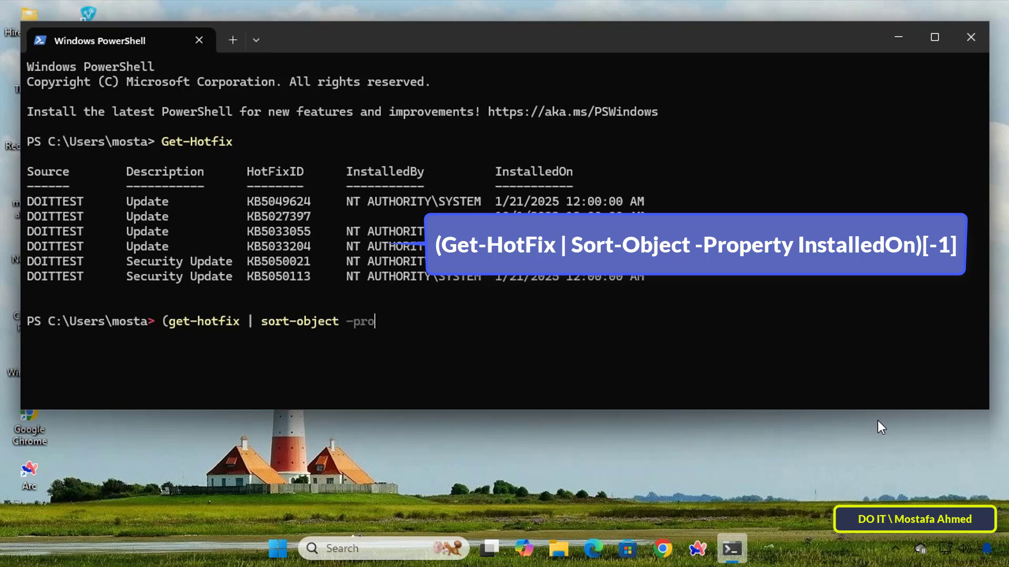
{"action": "type", "text": "perty inst"}
{"action": "type", "text": "alledon"}
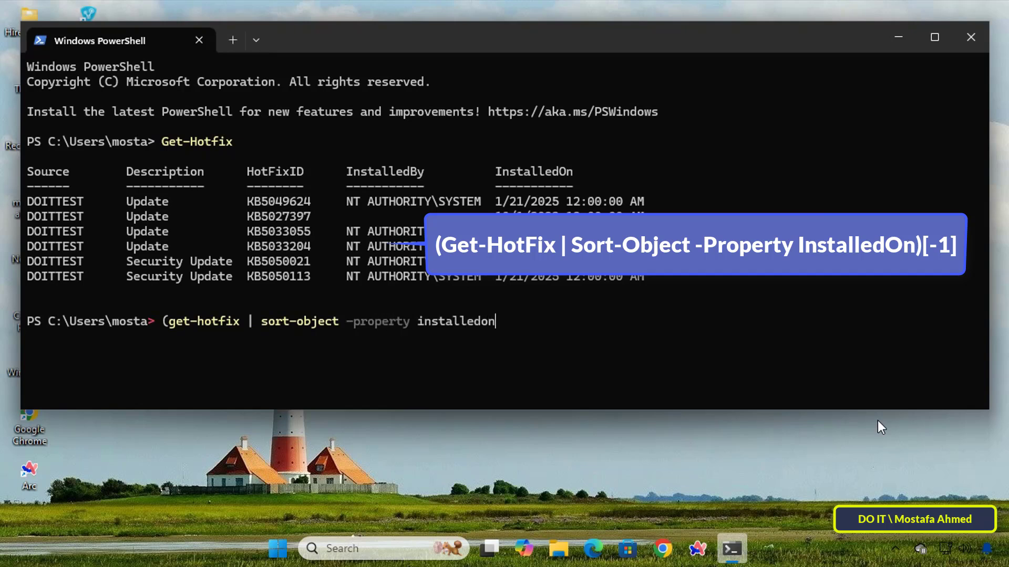
{"action": "type", "text": ")["}
{"action": "type", "text": "-1]"}
{"action": "key", "text": "Return"}
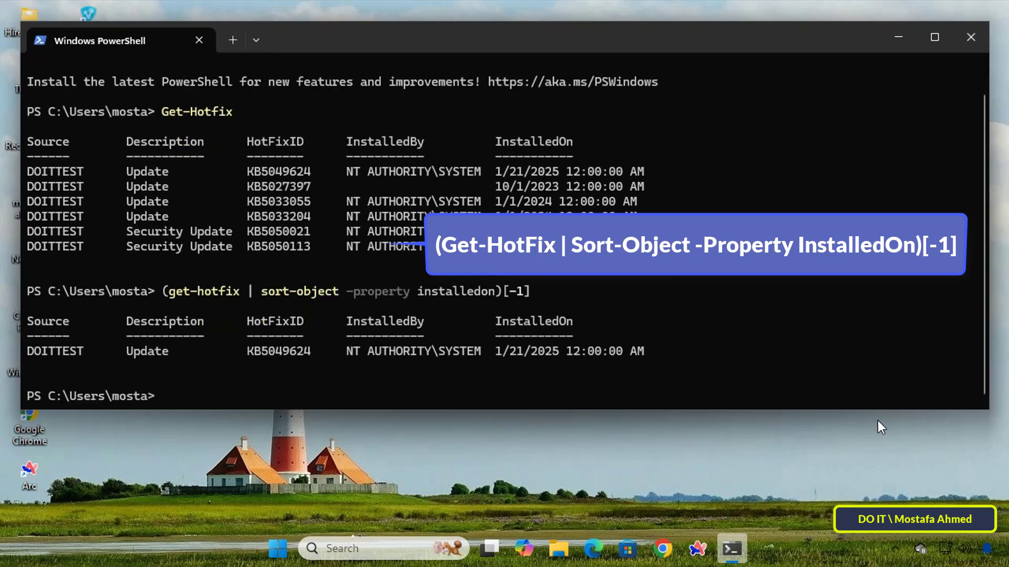